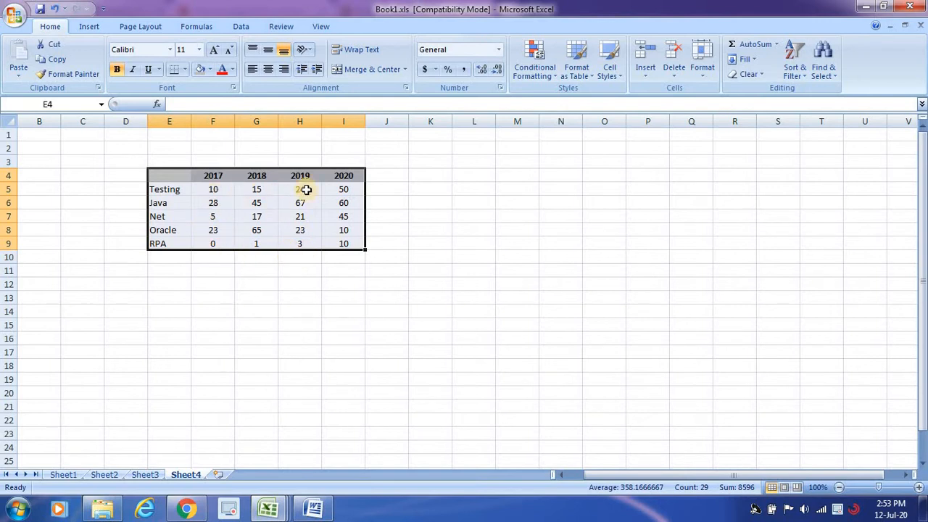
Insert a 2-D clustered column chart from the selected course data and place it to the right of the table
{"action": "left_click", "coordinate": [94, 27]}
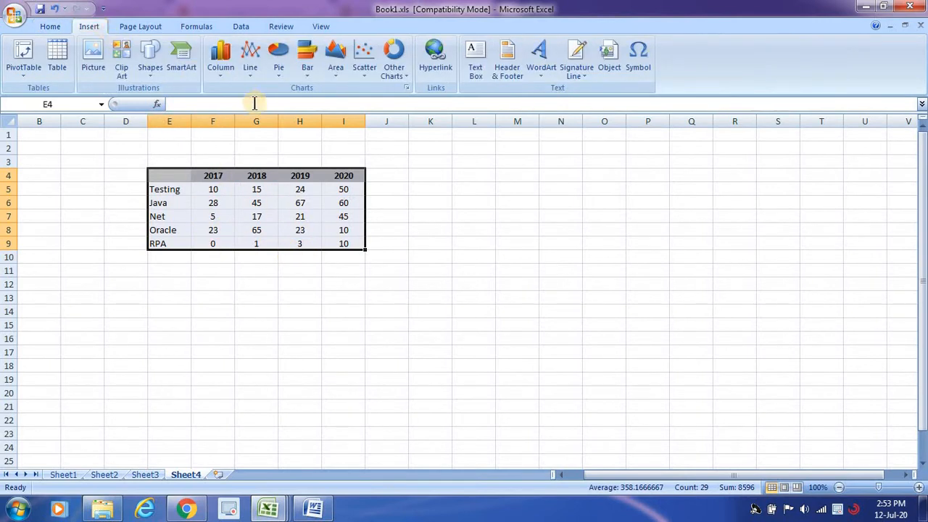
{"action": "left_click", "coordinate": [219, 73]}
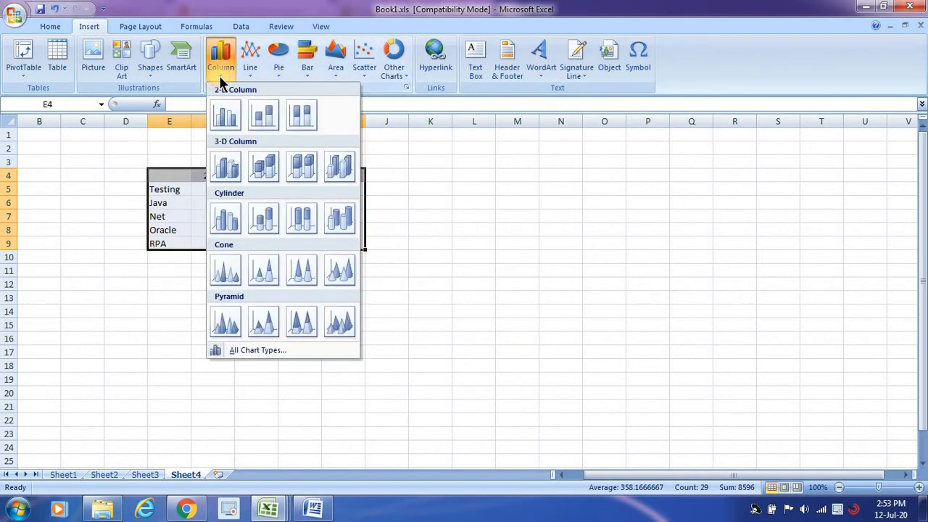
{"action": "left_click", "coordinate": [227, 120]}
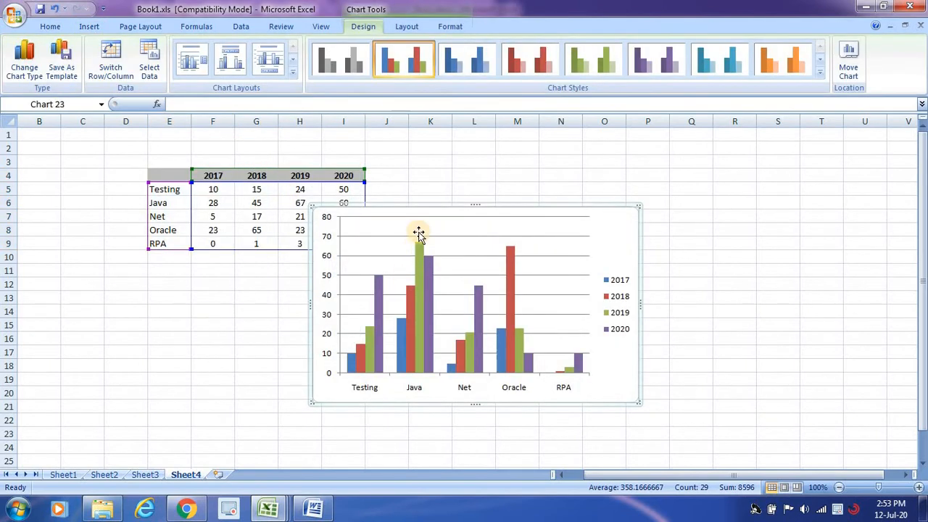
{"action": "left_click_drag", "start_coordinate": [409, 209], "coordinate": [527, 196]}
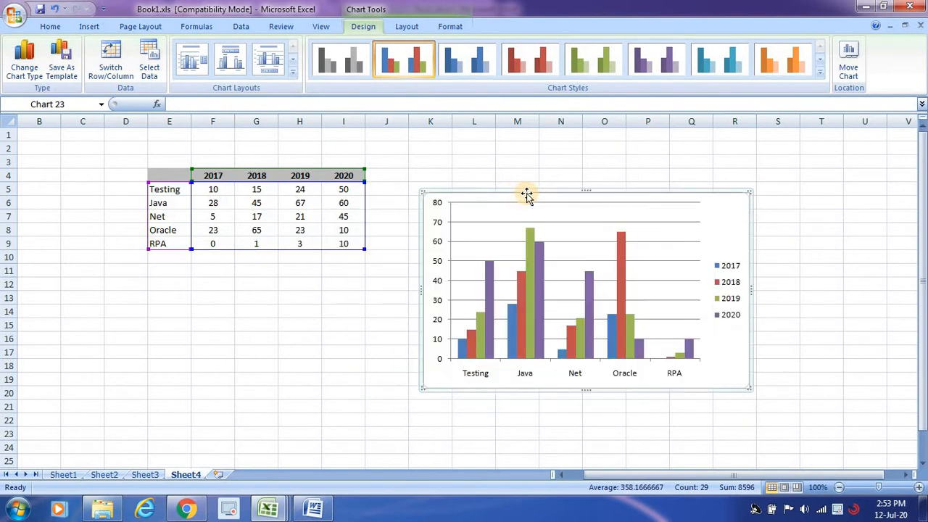
Extend the chart frame upward to leave blank space above the plot area
{"action": "left_click", "coordinate": [592, 203]}
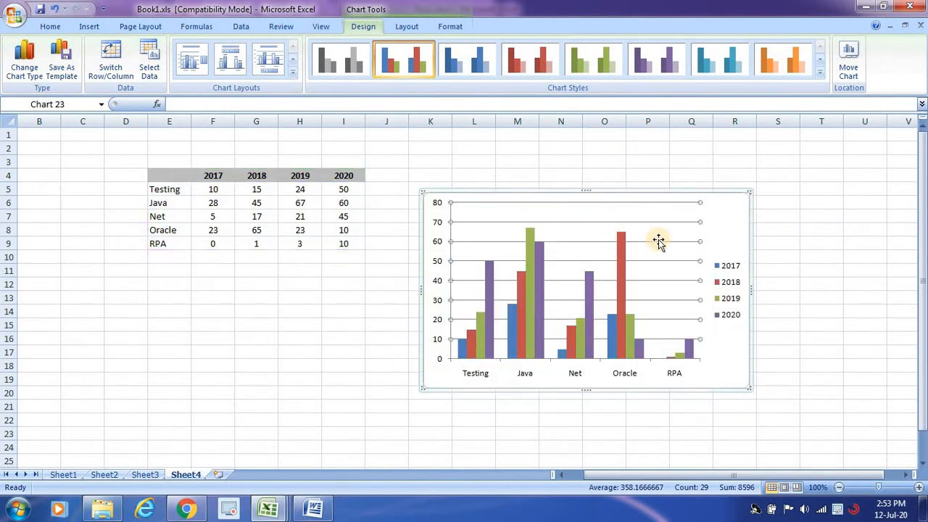
{"action": "mouse_move", "coordinate": [586, 191]}
{"action": "left_mouse_down"}
{"action": "mouse_move", "coordinate": [586, 166]}
{"action": "mouse_move", "coordinate": [578, 201]}
{"action": "left_mouse_up"}
{"action": "left_click", "coordinate": [576, 184]}
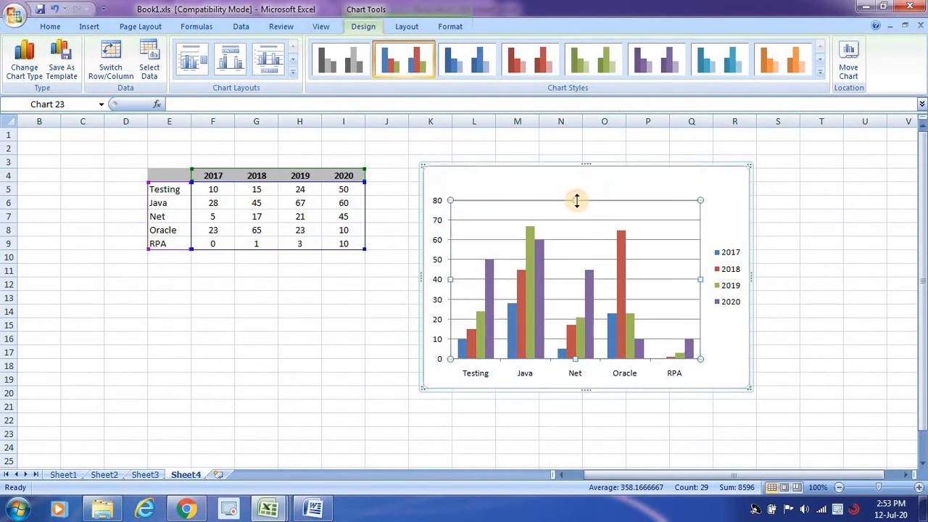
Add a text box reading "Courses Summary" inside the chart, above the plot area
{"action": "left_click", "coordinate": [89, 26]}
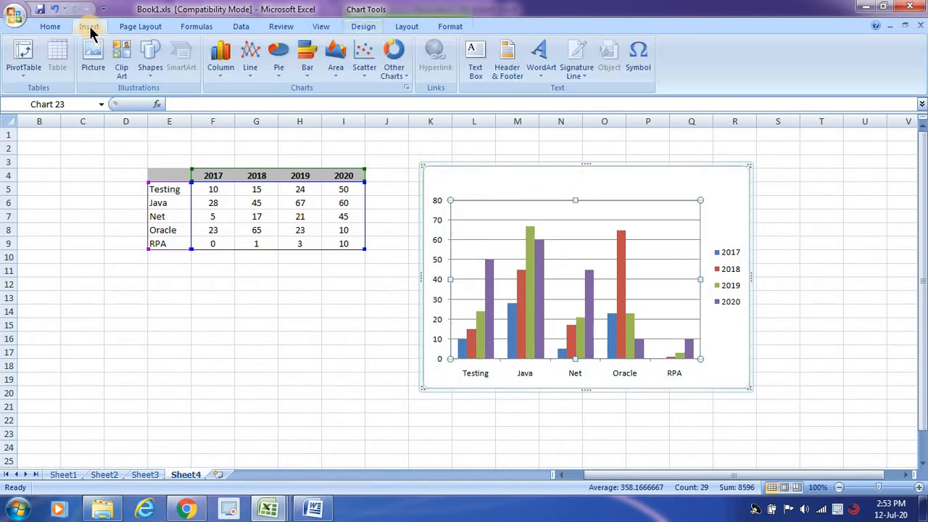
{"action": "left_click", "coordinate": [475, 69]}
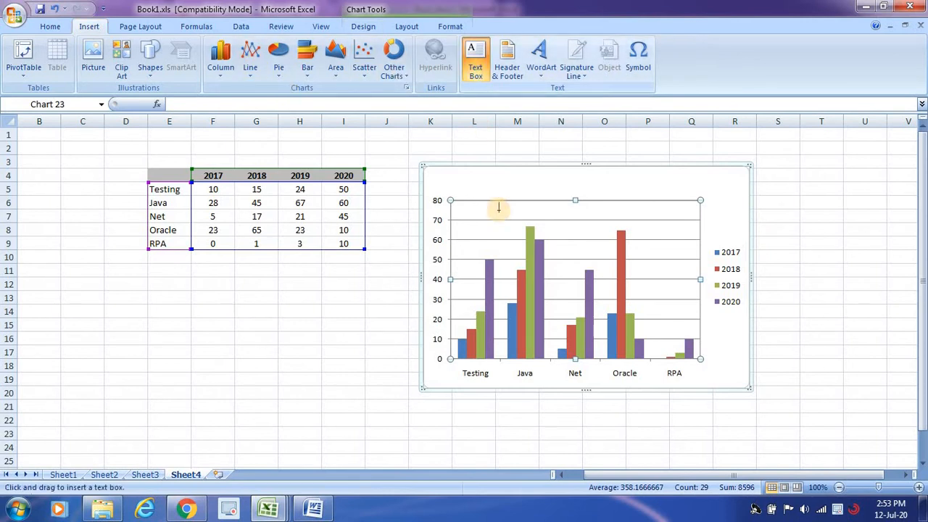
{"action": "left_click_drag", "start_coordinate": [499, 176], "coordinate": [624, 195]}
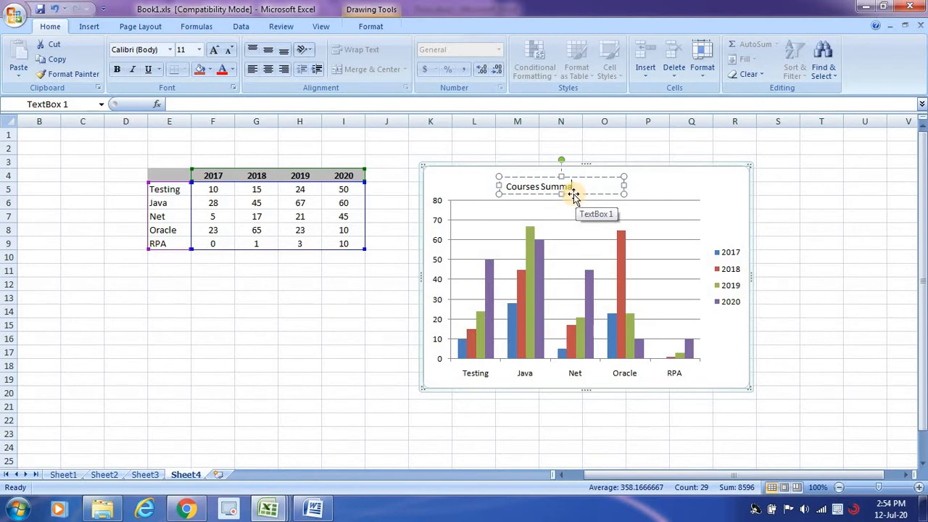
{"action": "left_click", "coordinate": [636, 193]}
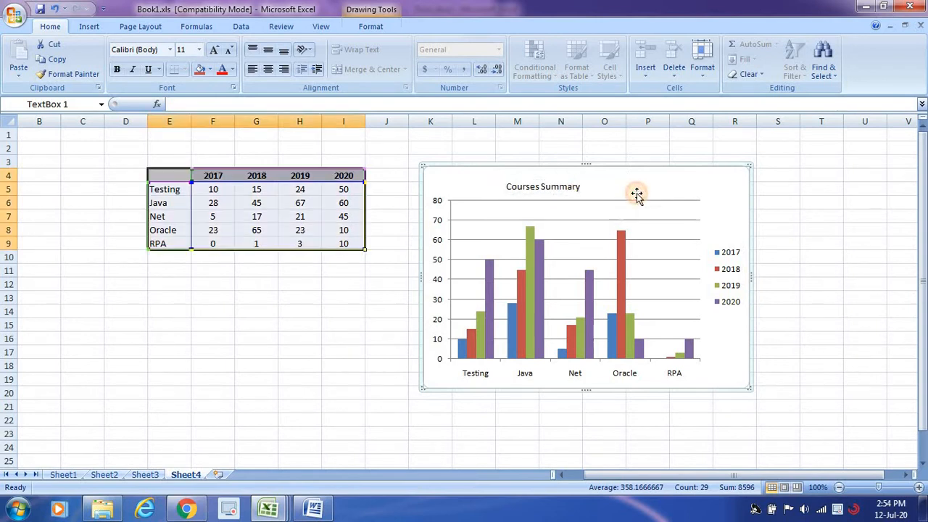
{"action": "left_click", "coordinate": [581, 230]}
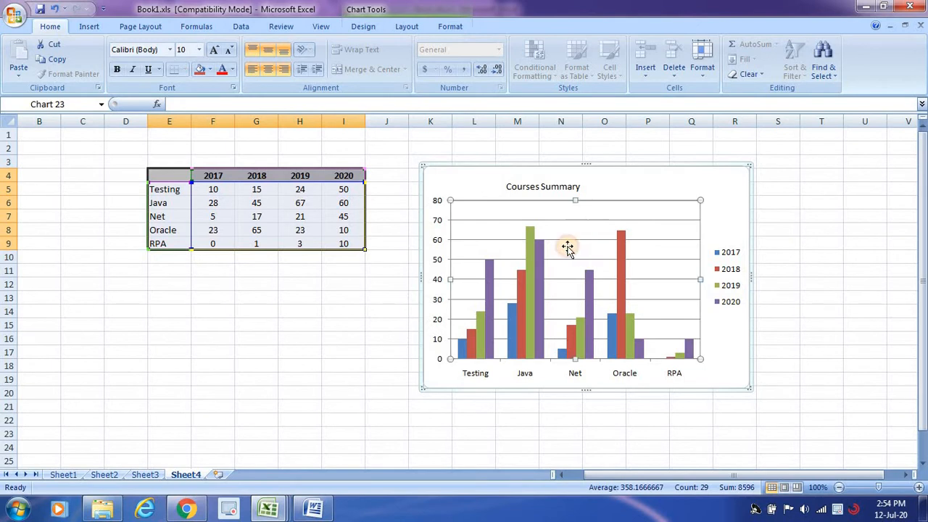
{"action": "left_click", "coordinate": [481, 333]}
{"action": "left_click", "coordinate": [475, 242]}
{"action": "right_click", "coordinate": [475, 246]}
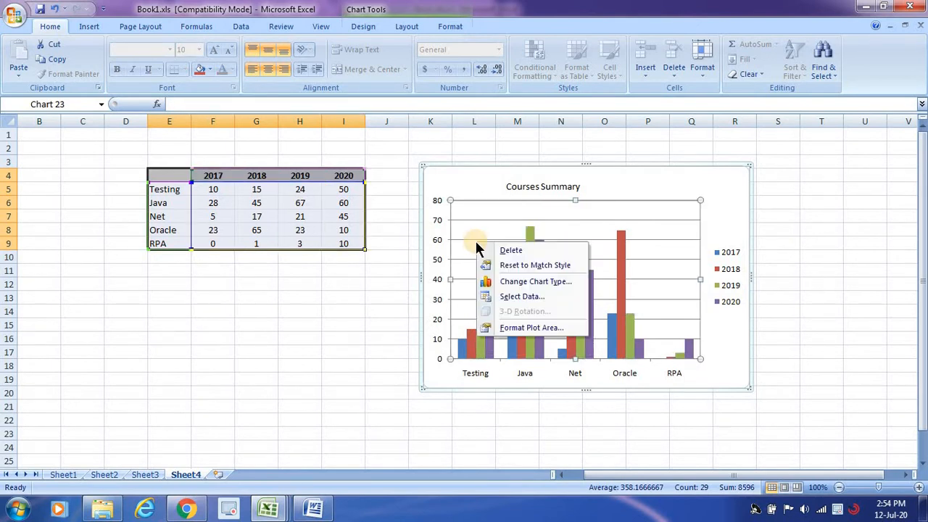
{"action": "left_click", "coordinate": [460, 344]}
{"action": "left_click", "coordinate": [464, 347]}
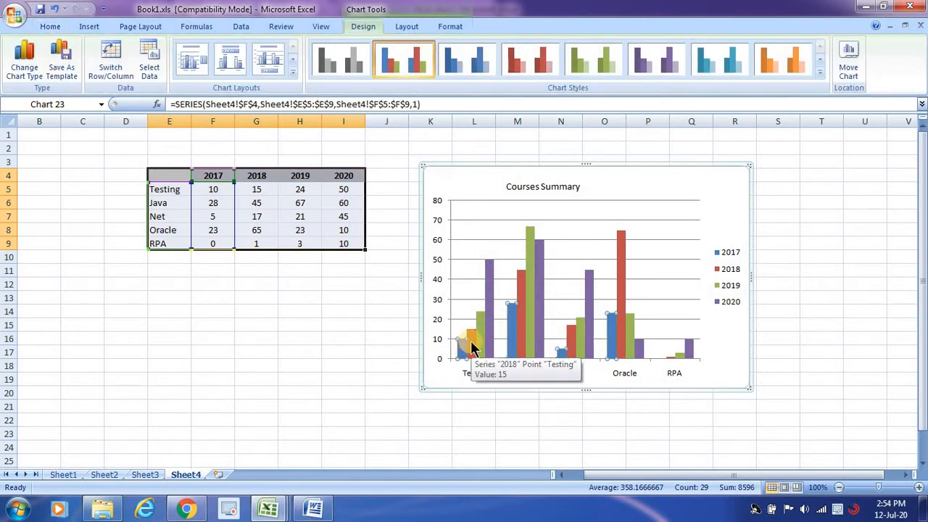
{"action": "left_click", "coordinate": [471, 340]}
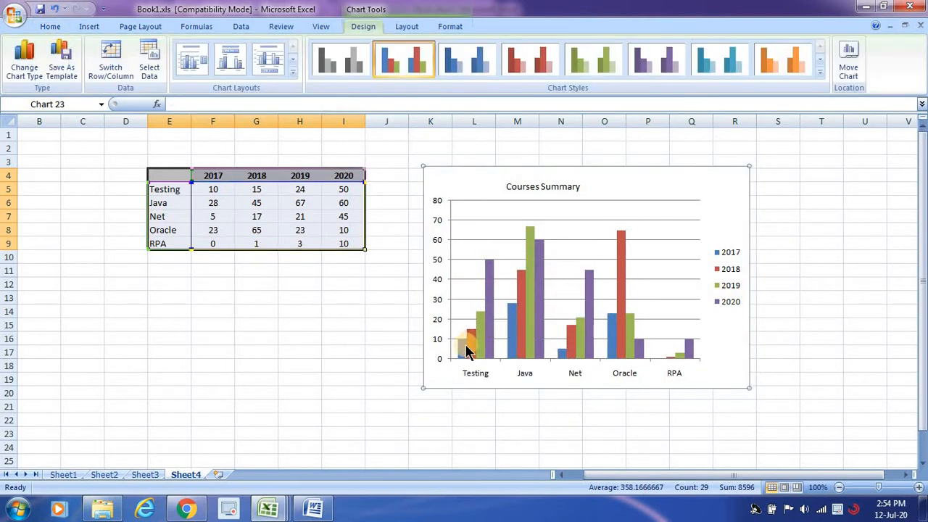
Add data labels to the 2018 and 2017 column series in the chart
{"action": "left_click", "coordinate": [465, 344]}
{"action": "right_click", "coordinate": [465, 345]}
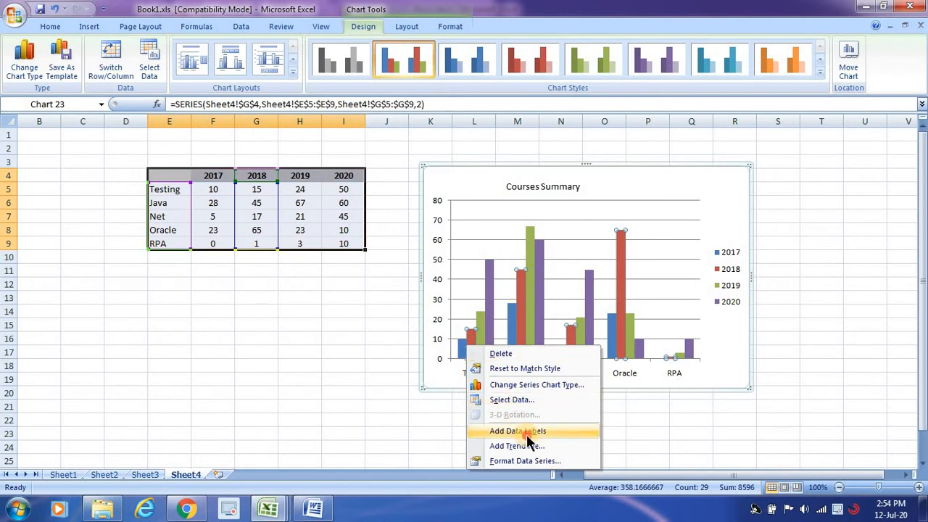
{"action": "left_click", "coordinate": [528, 432]}
{"action": "left_click", "coordinate": [464, 353]}
{"action": "right_click", "coordinate": [464, 353]}
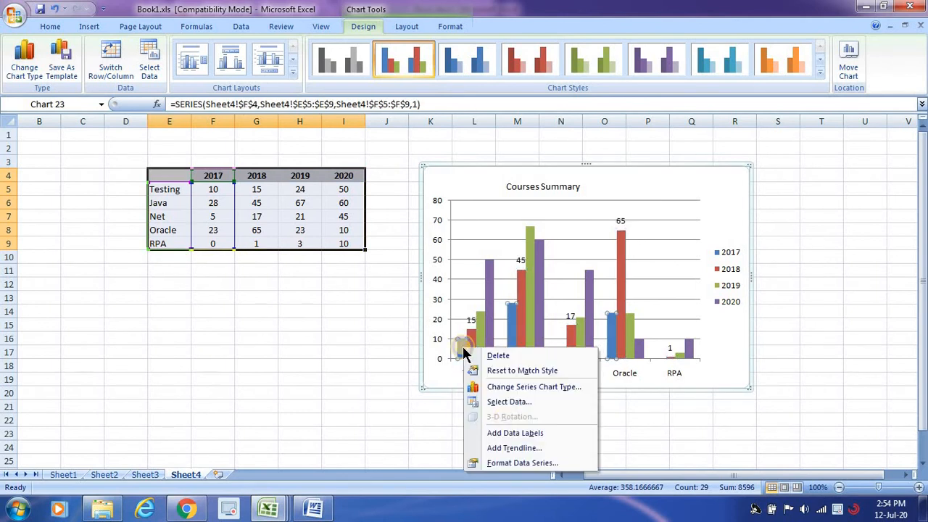
{"action": "left_click", "coordinate": [517, 431]}
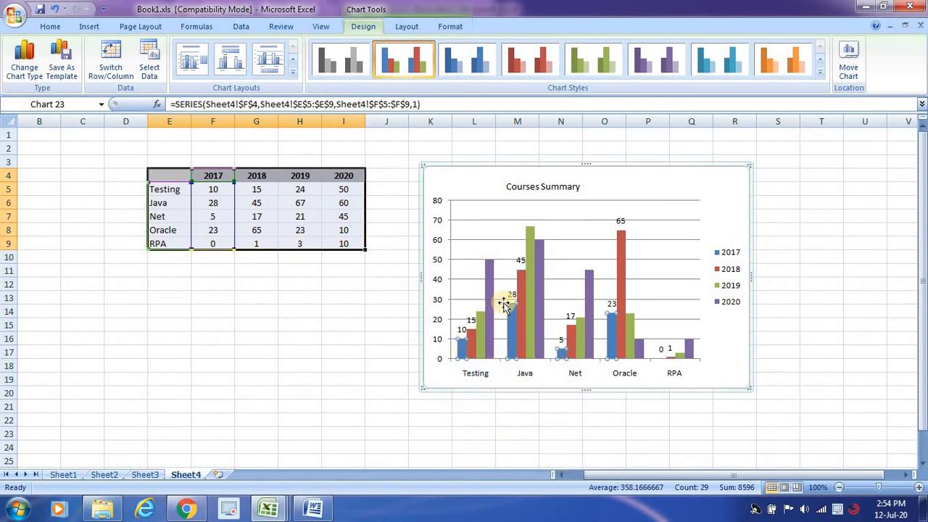
{"action": "left_click", "coordinate": [461, 348]}
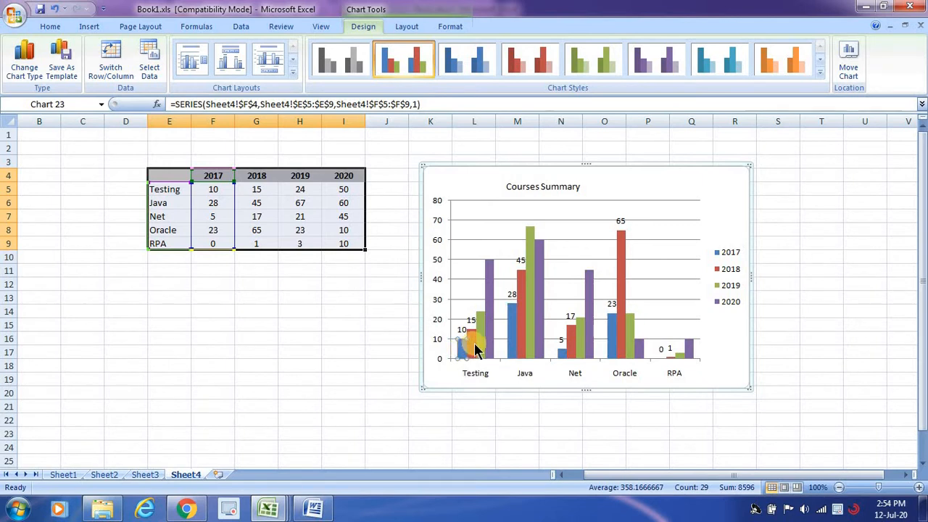
{"action": "left_click", "coordinate": [475, 349]}
{"action": "left_click", "coordinate": [468, 338]}
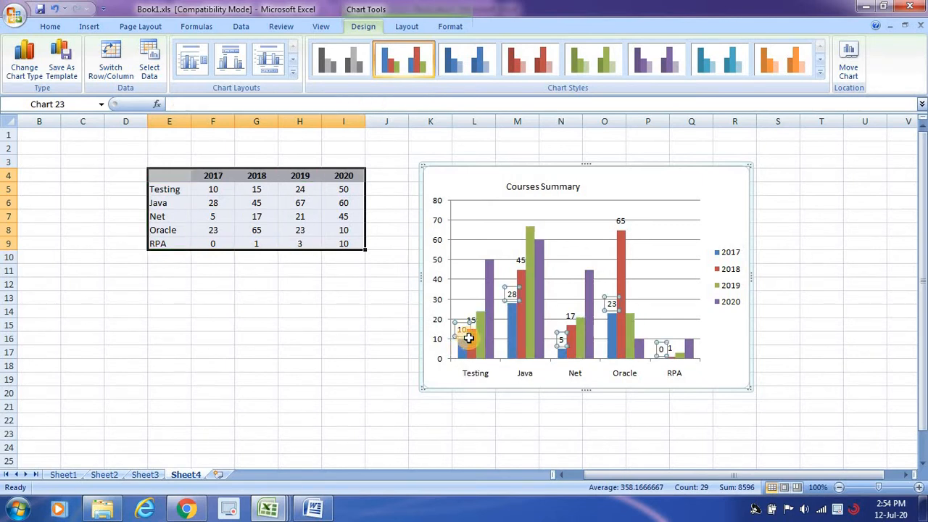
{"action": "left_click", "coordinate": [472, 348]}
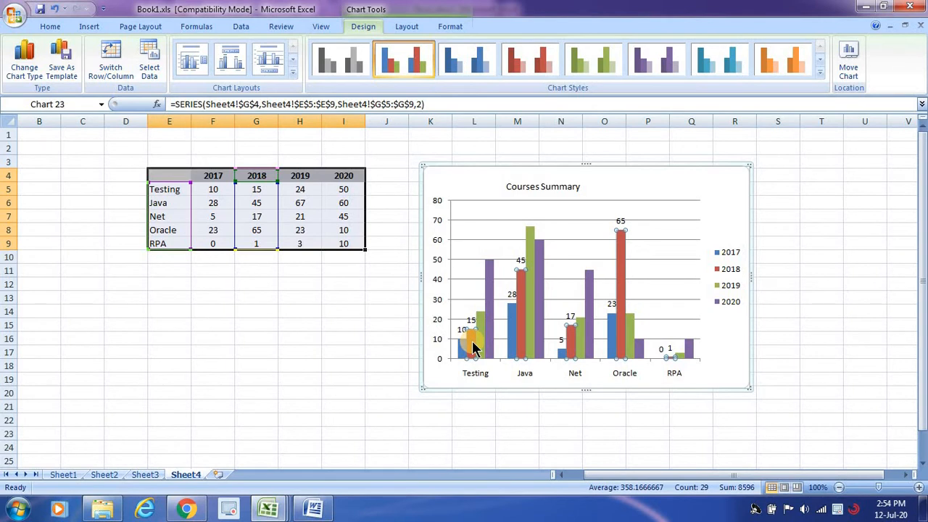
{"action": "mouse_move", "coordinate": [472, 349]}
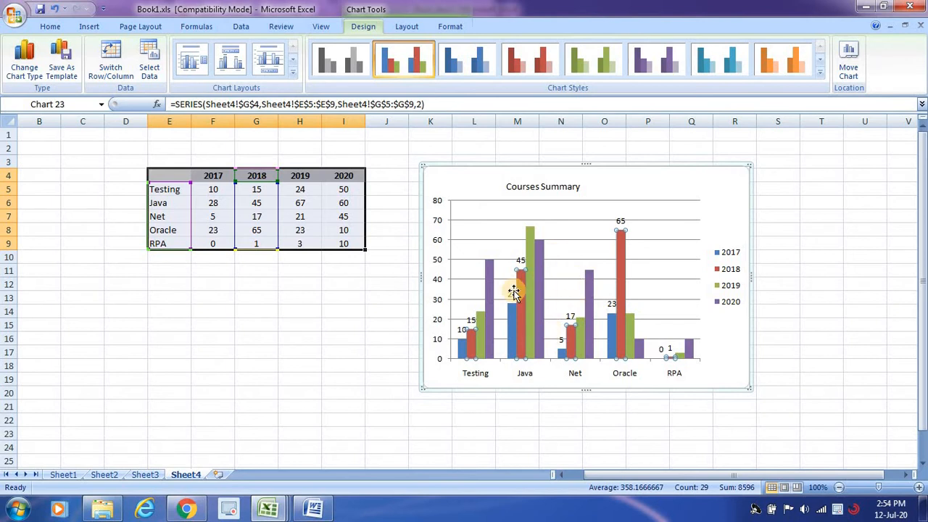
{"action": "left_click", "coordinate": [471, 336]}
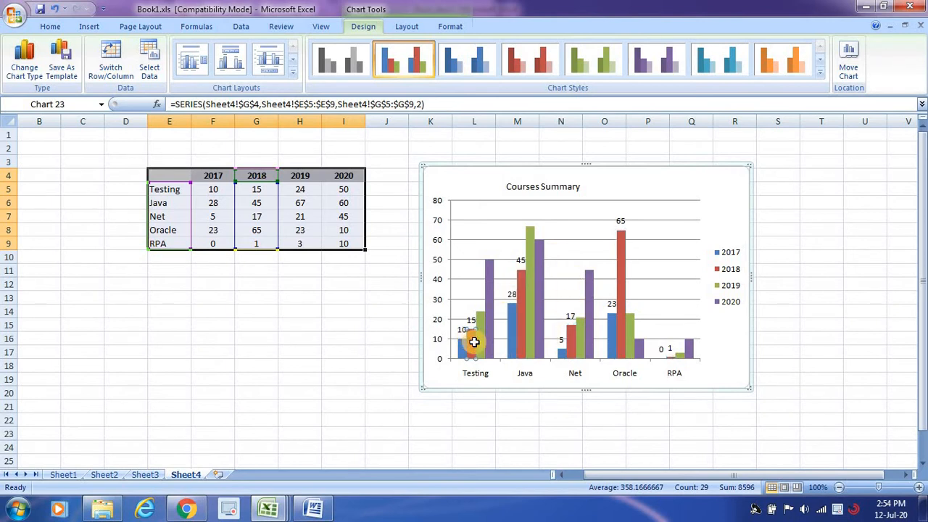
{"action": "left_click", "coordinate": [464, 298]}
Change the 2018 column series to a 2-D line with markers
{"action": "left_click", "coordinate": [472, 340]}
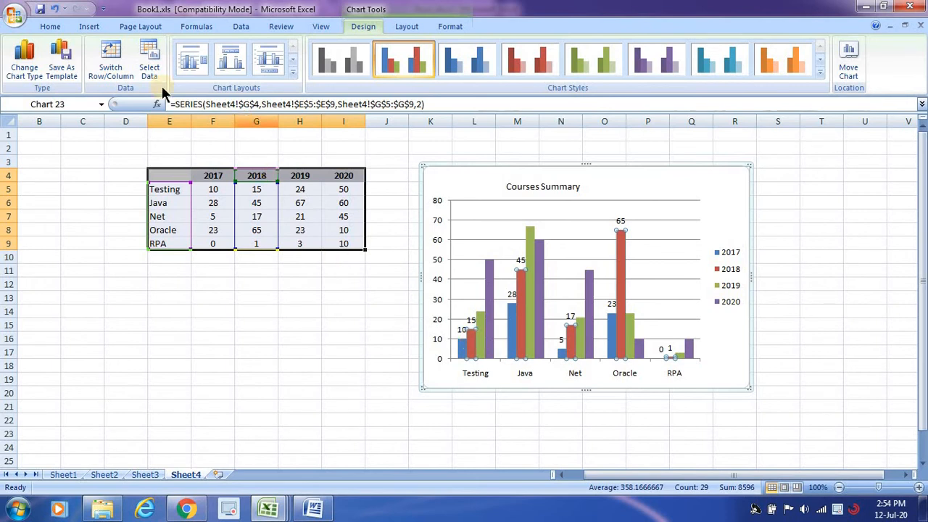
{"action": "left_click", "coordinate": [90, 28]}
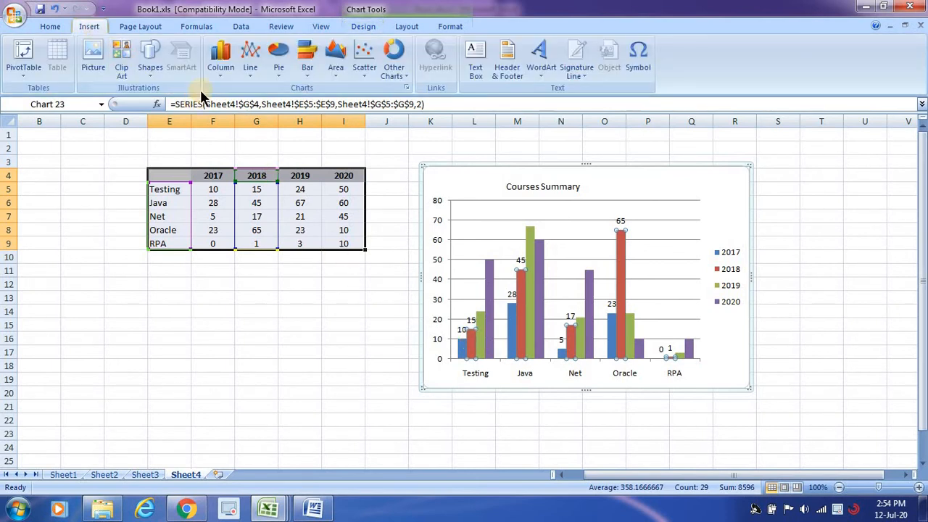
{"action": "left_click", "coordinate": [251, 77]}
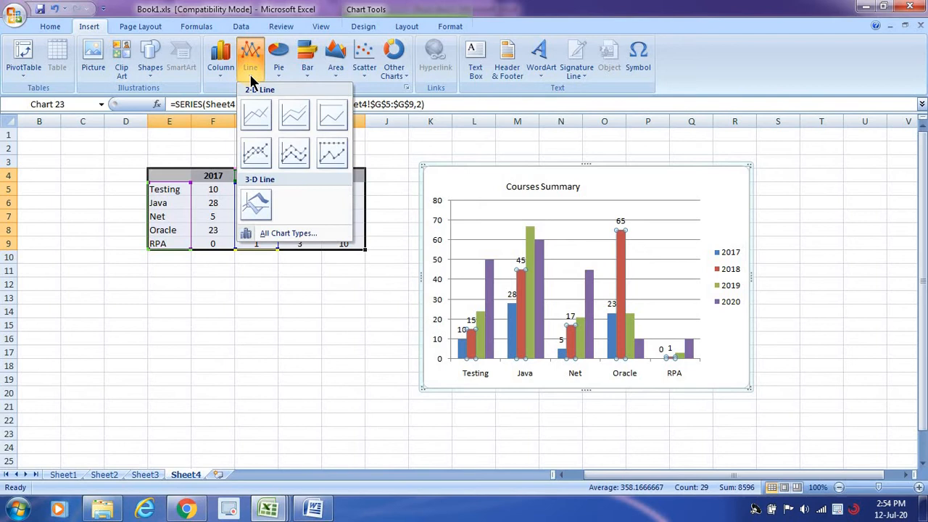
{"action": "left_click", "coordinate": [256, 154]}
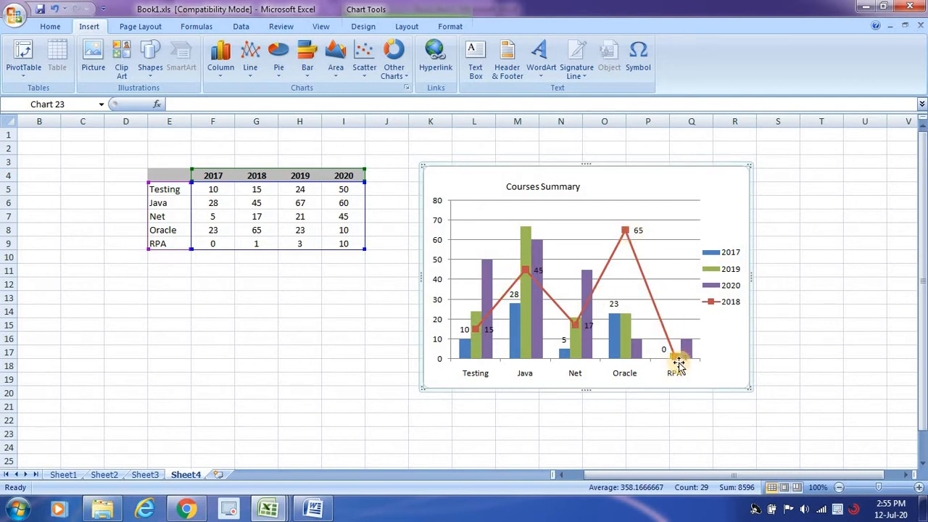
{"action": "left_click", "coordinate": [473, 331]}
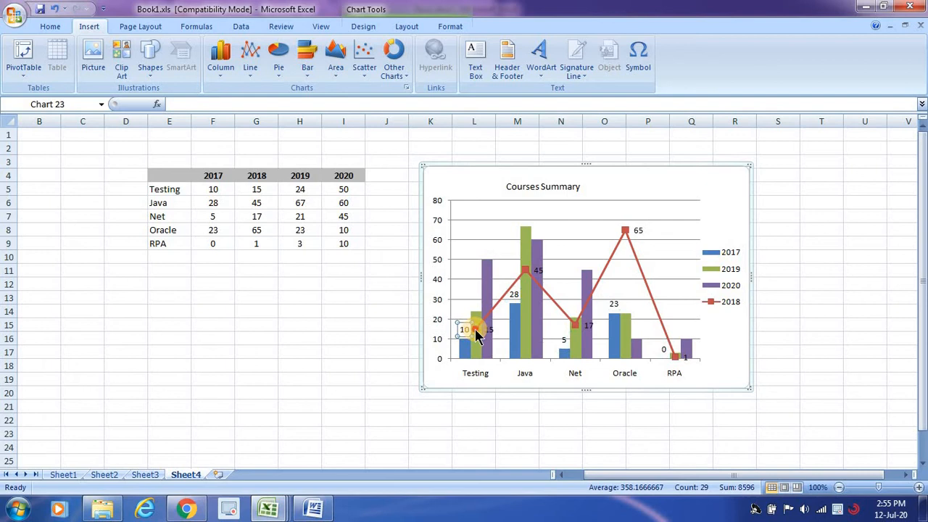
{"action": "left_click", "coordinate": [476, 333]}
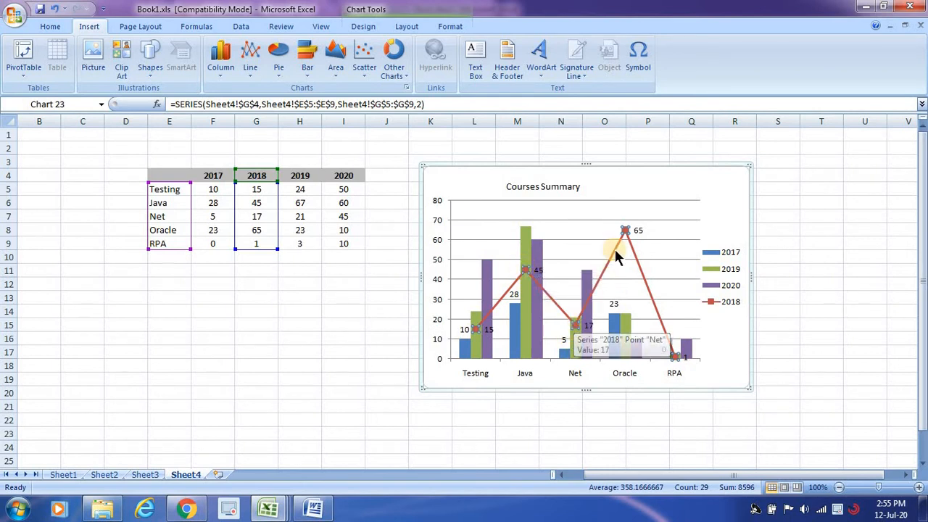
{"action": "mouse_move", "coordinate": [623, 231]}
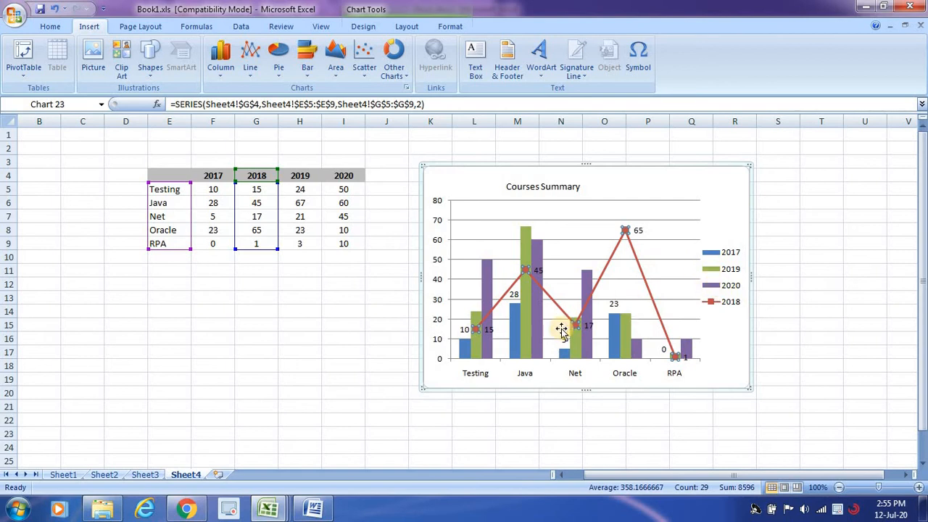
Change the 2020 column series to a 2-D line with markers
{"action": "left_click", "coordinate": [491, 350]}
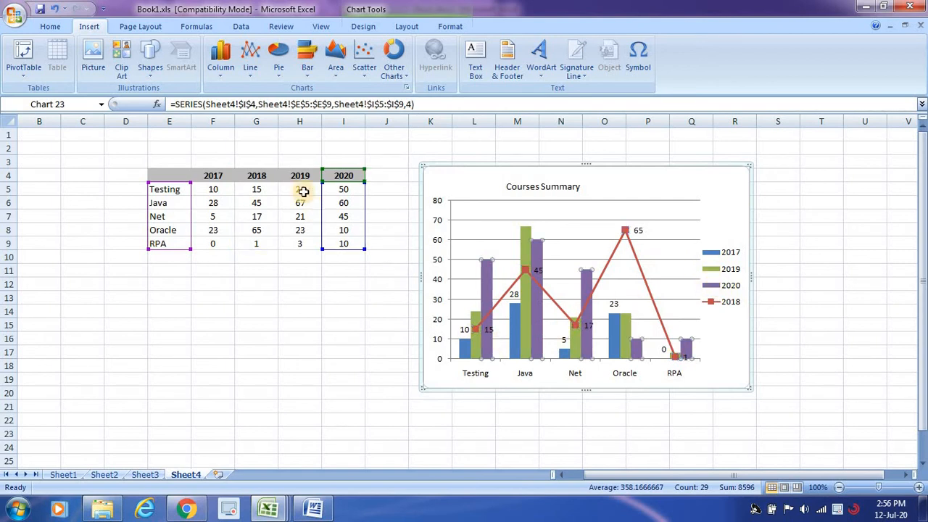
{"action": "left_click", "coordinate": [249, 72]}
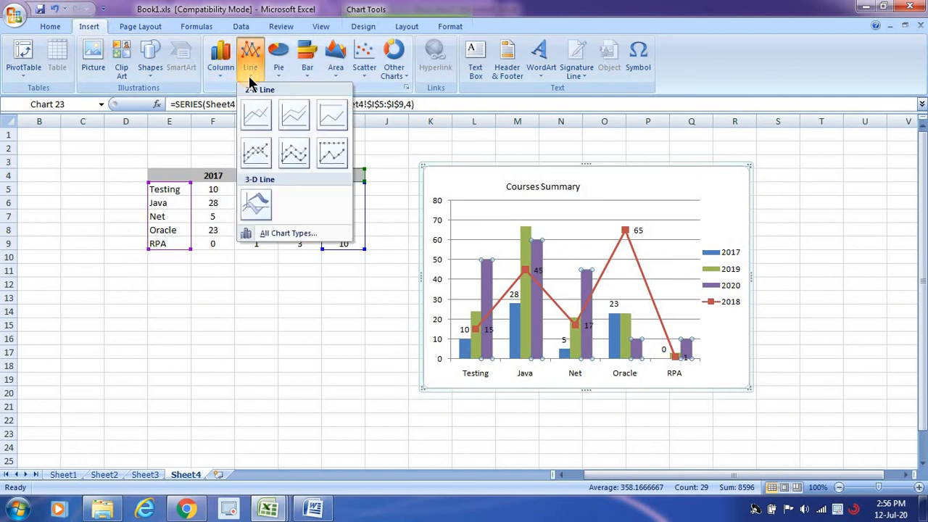
{"action": "left_click", "coordinate": [258, 154]}
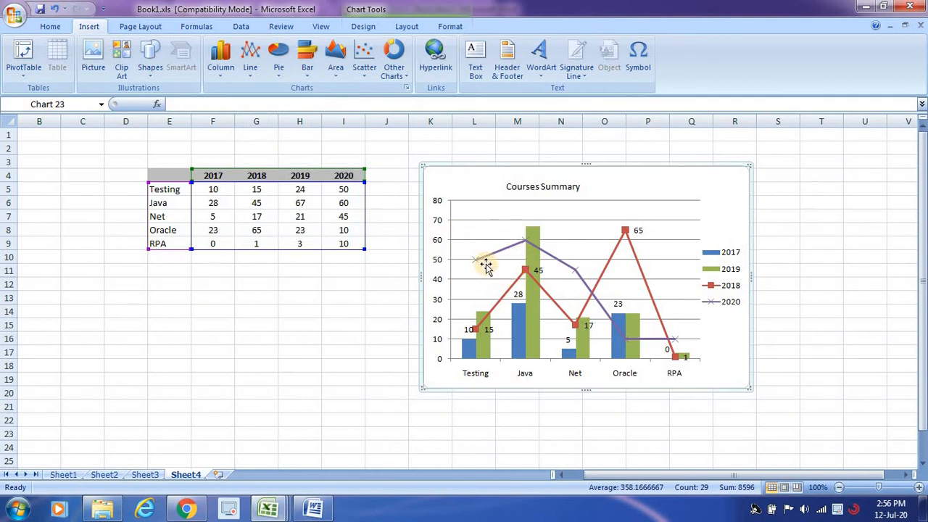
{"action": "left_click", "coordinate": [575, 271]}
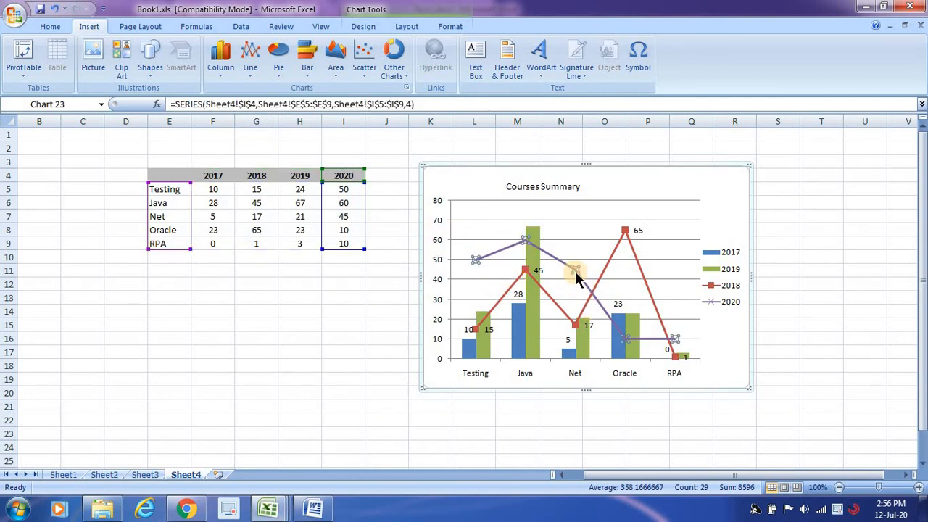
Change the 2017 column series to a 2-D line with markers
{"action": "left_click", "coordinate": [473, 349]}
{"action": "left_click", "coordinate": [250, 56]}
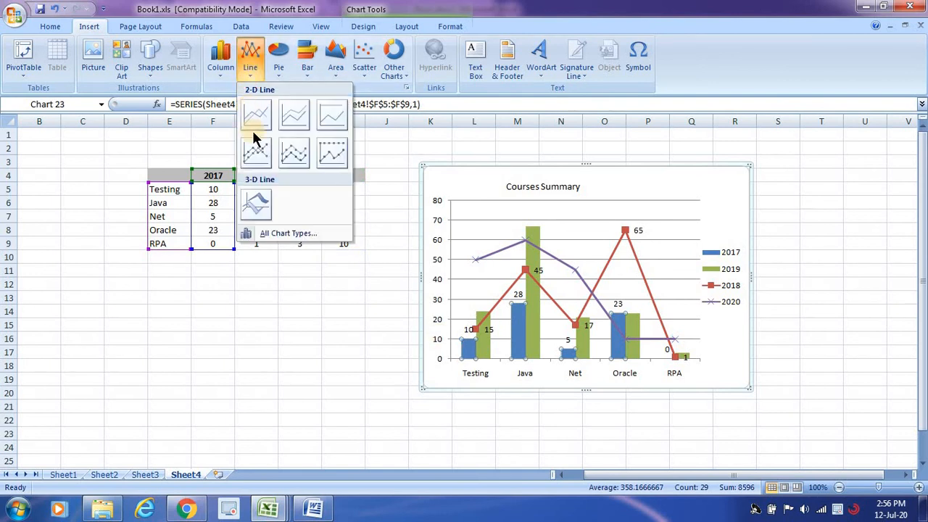
{"action": "left_click", "coordinate": [256, 151]}
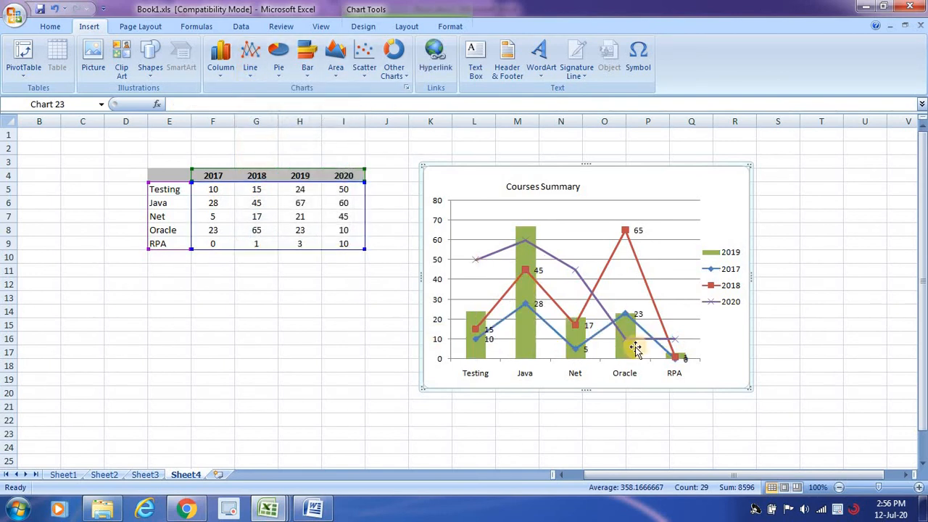